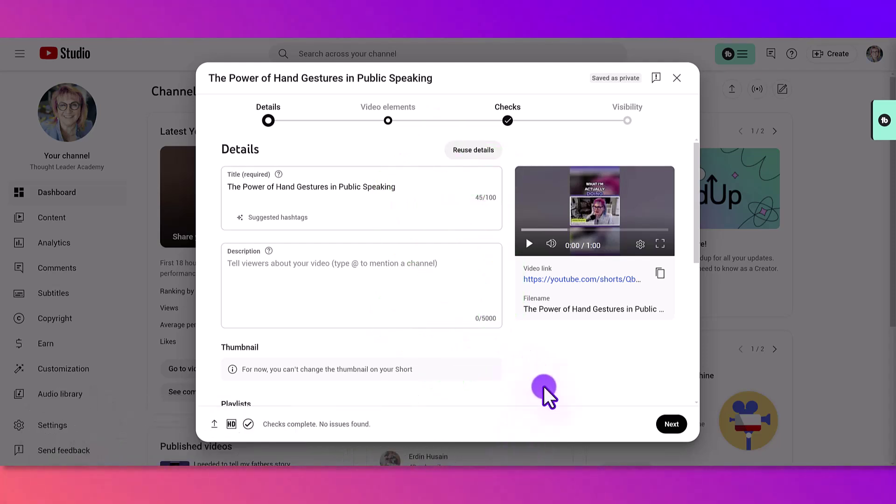
pyautogui.click(676, 77)
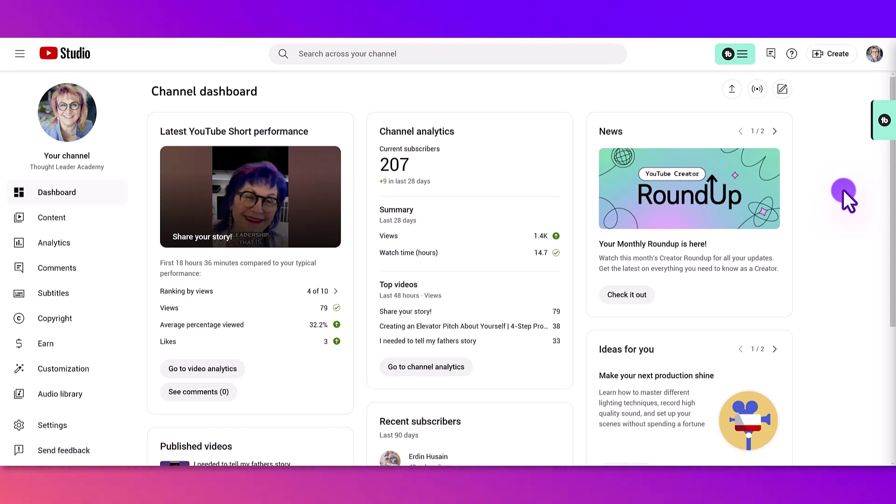
pyautogui.click(730, 95)
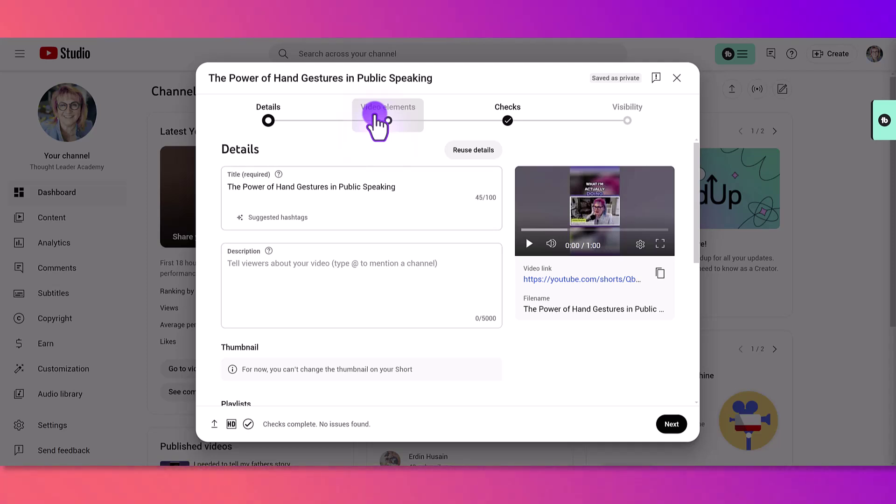
# Go to the Video elements step, with its related video and subtitles options
pyautogui.click(378, 123)
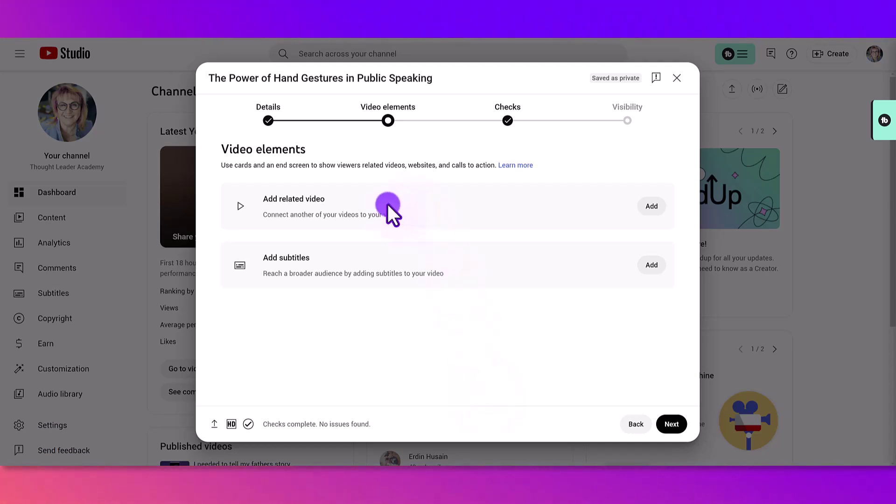
# Link the Command the Stage 'Power of Hand Gestures' video as the Short's related video
pyautogui.click(650, 206)
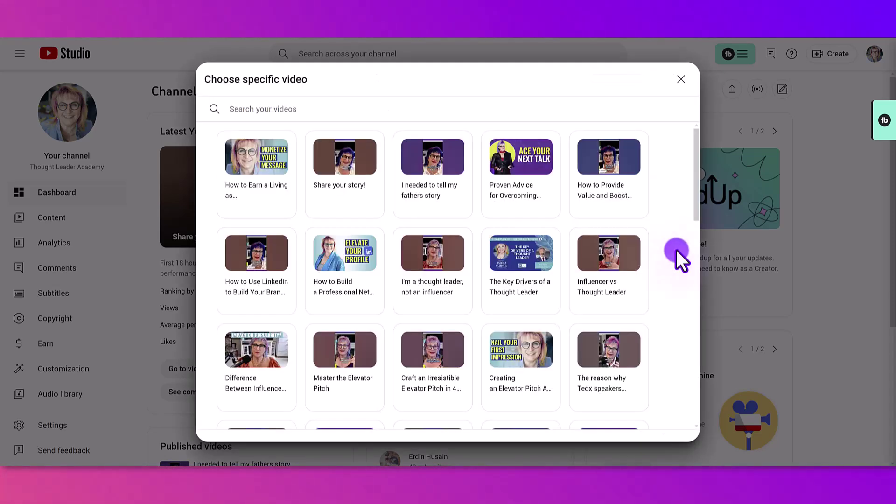
pyautogui.scroll(-2, 614, 341)
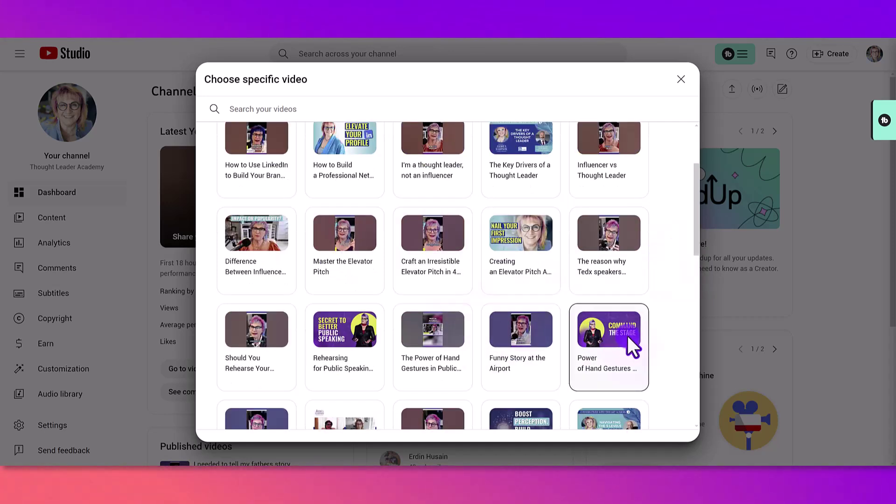
pyautogui.click(627, 335)
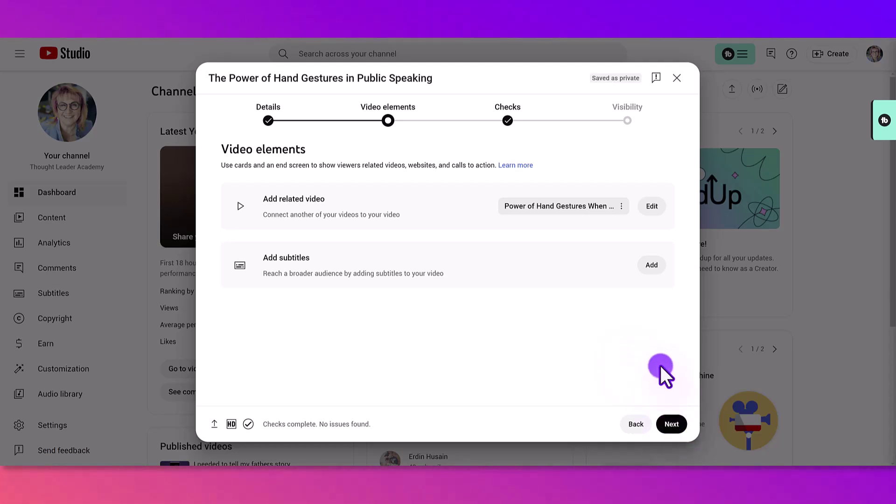
# Advance past copyright checks to Visibility and schedule the release time for 3:45 PM
pyautogui.click(674, 424)
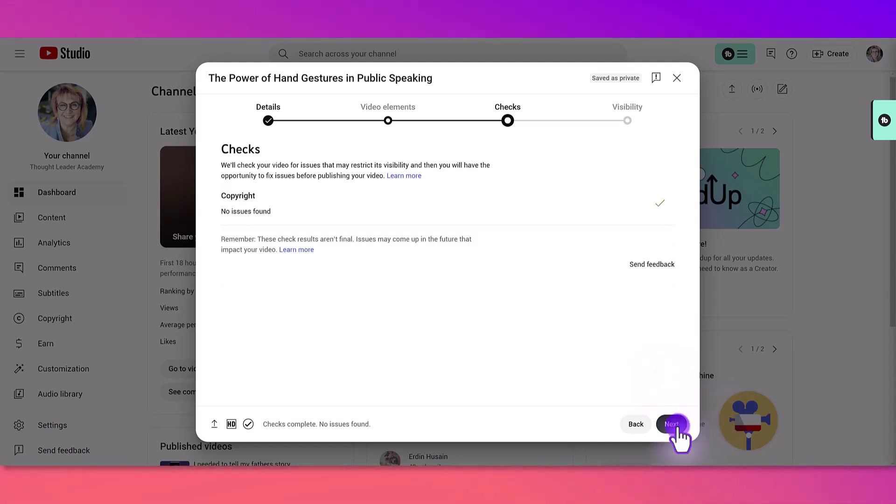
pyautogui.click(673, 424)
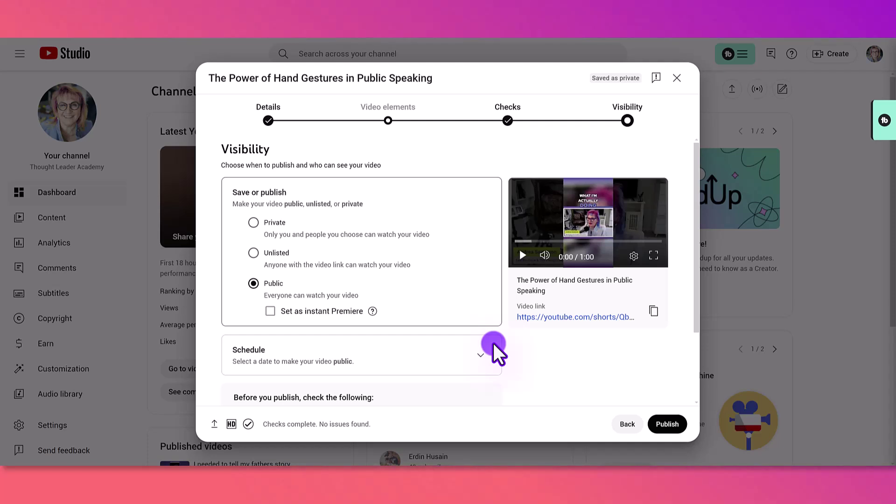
pyautogui.scroll(-1, 495, 350)
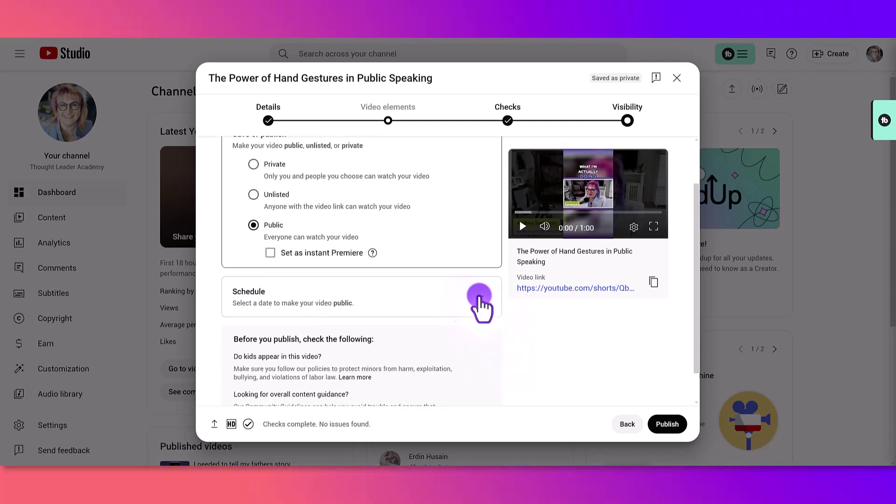
pyautogui.click(467, 299)
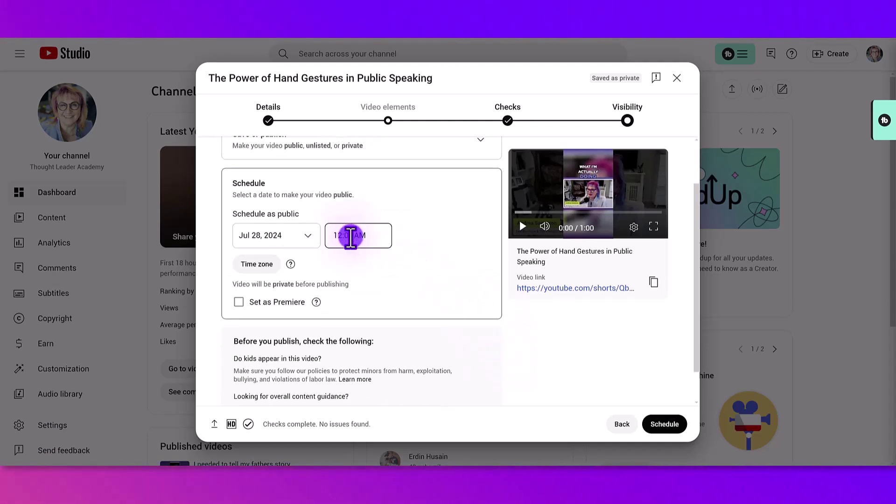
pyautogui.click(352, 236)
pyautogui.write('3:45 PM')
pyautogui.press('Return')
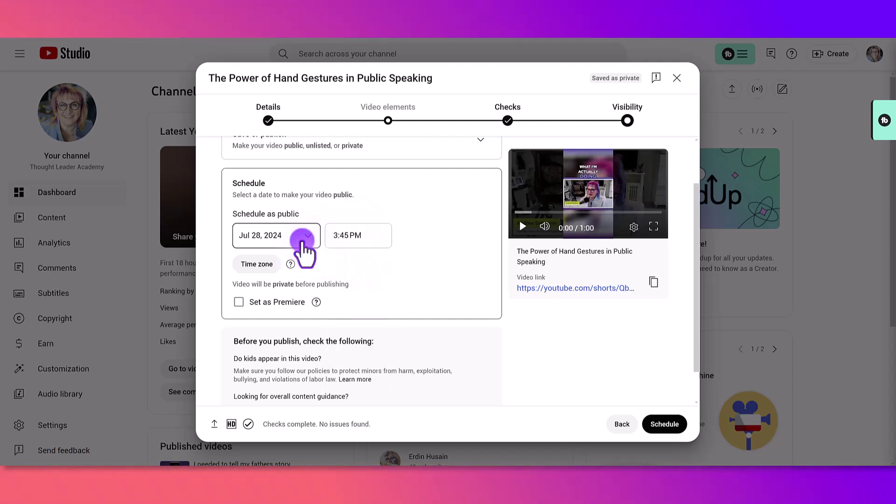